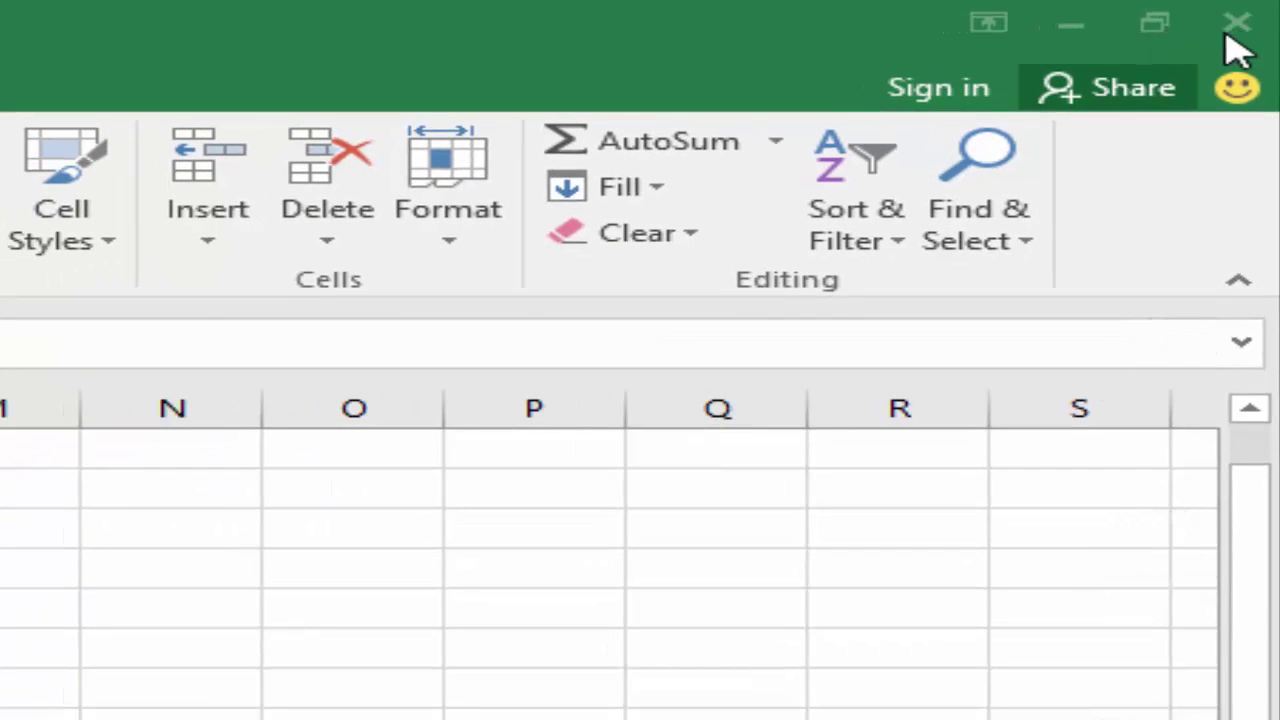
- Show the ribbon display options, then close them without changing anything
{"action": "left_click", "coordinate": [700, 62]}
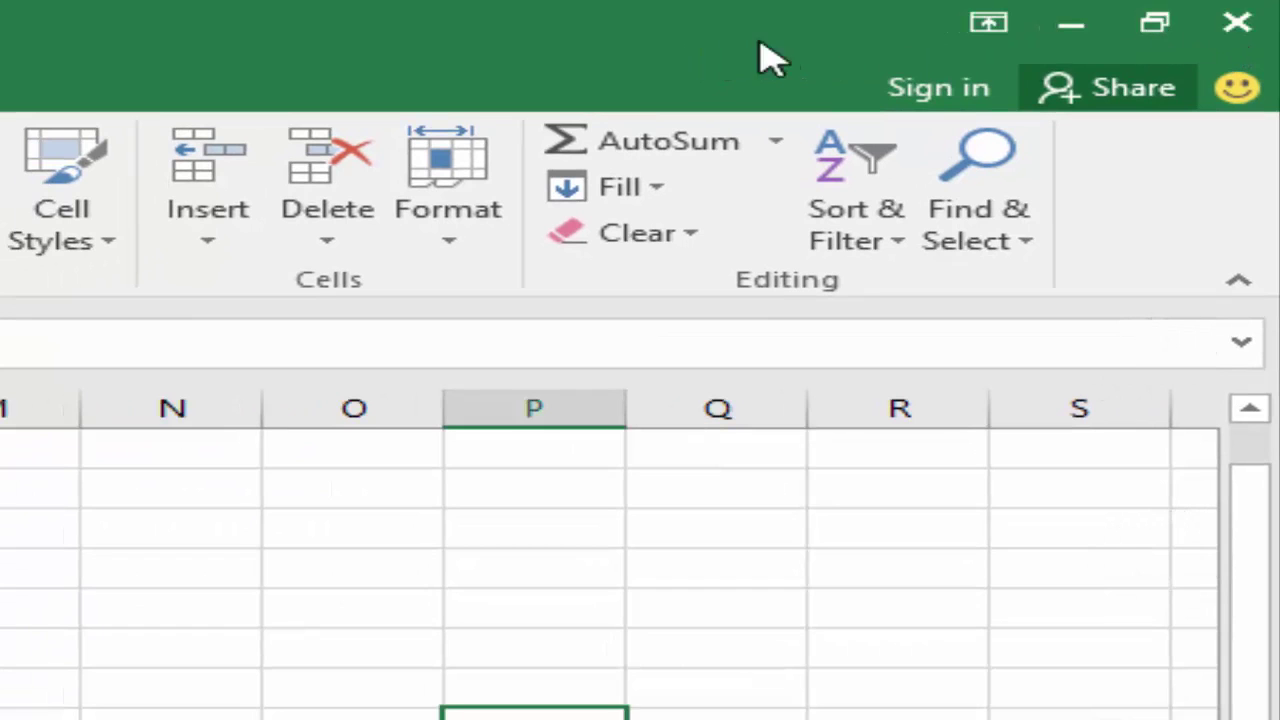
{"action": "left_click", "coordinate": [987, 30]}
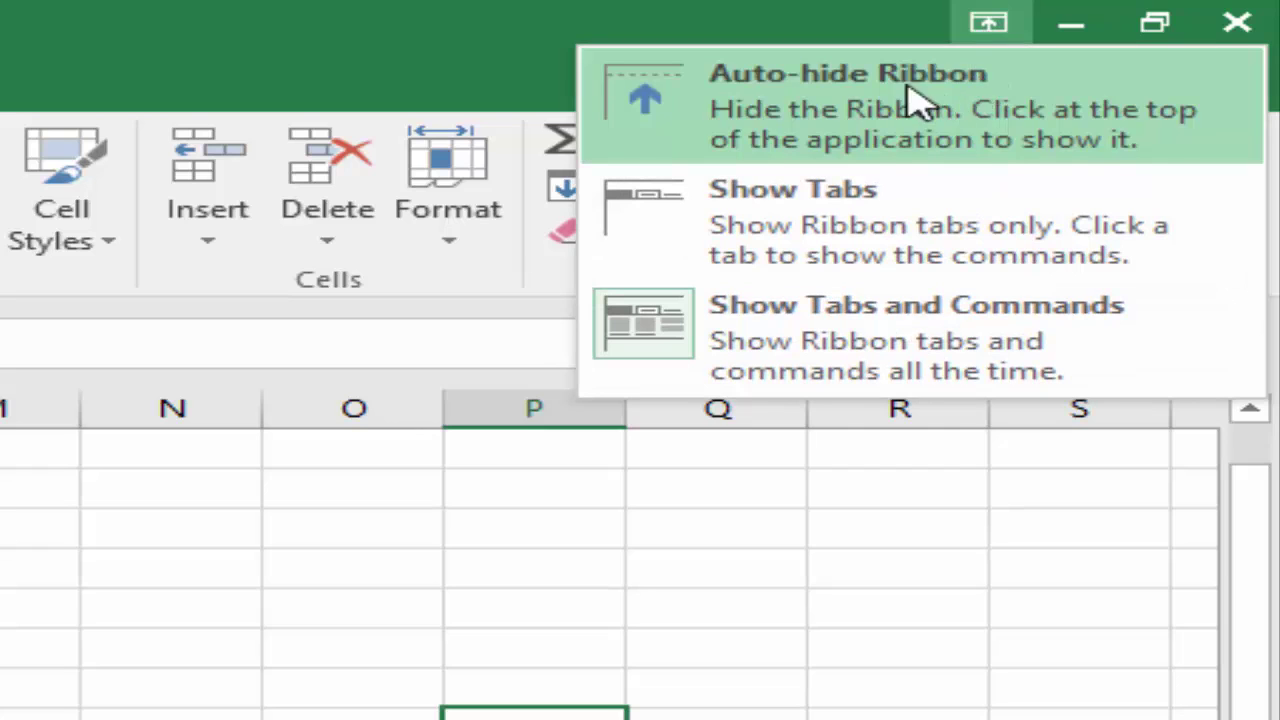
{"action": "left_click", "coordinate": [336, 64]}
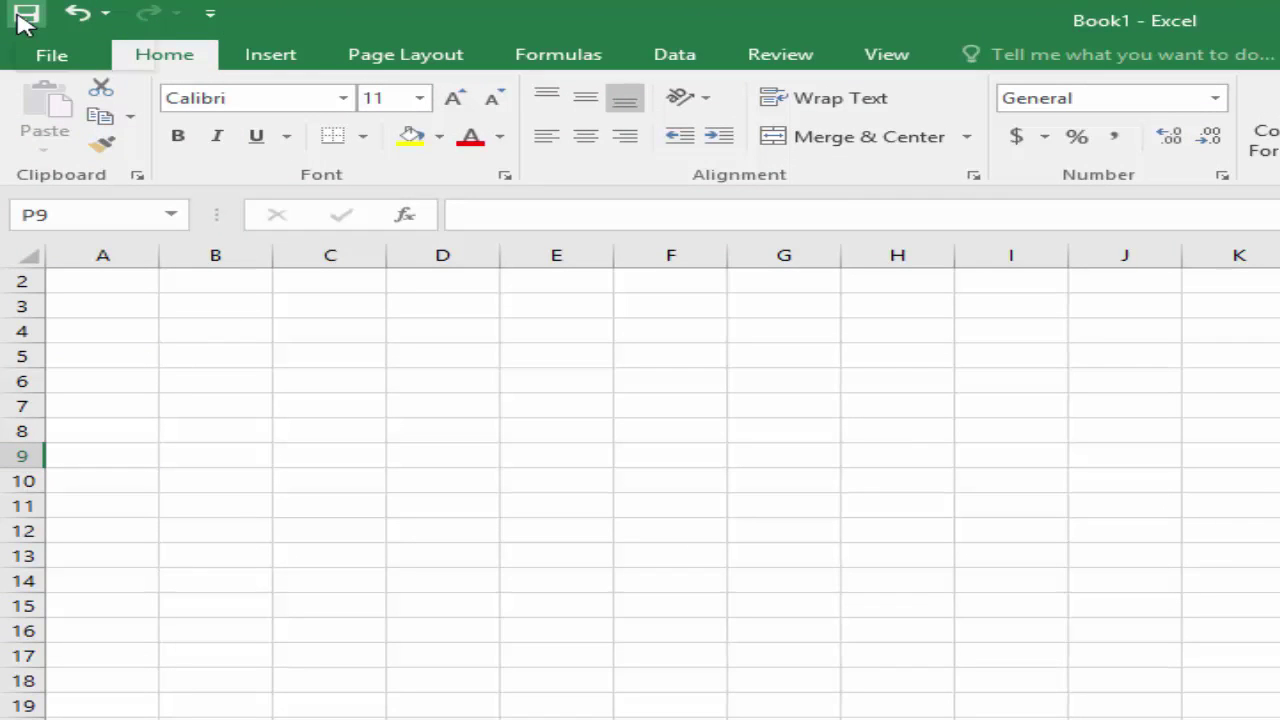
- Tick Open in the Quick Access Toolbar list, then view the File Info page and return
{"action": "left_click", "coordinate": [211, 15]}
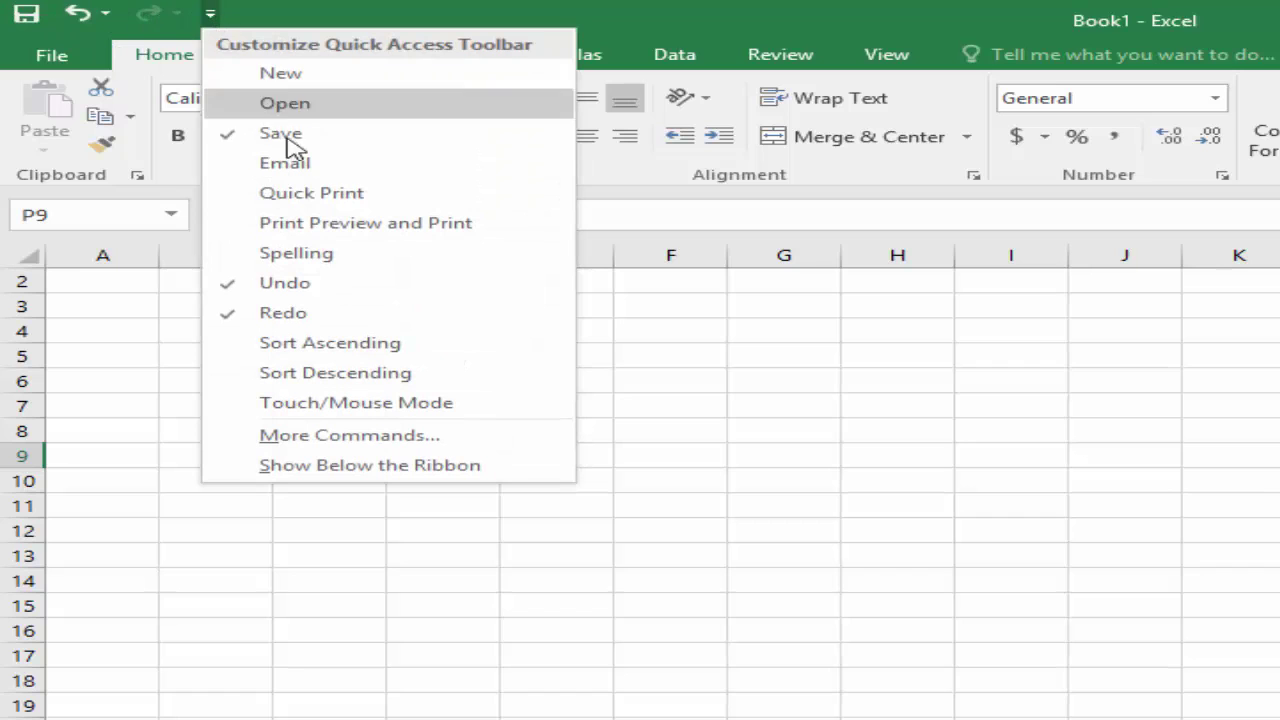
{"action": "left_click", "coordinate": [295, 104]}
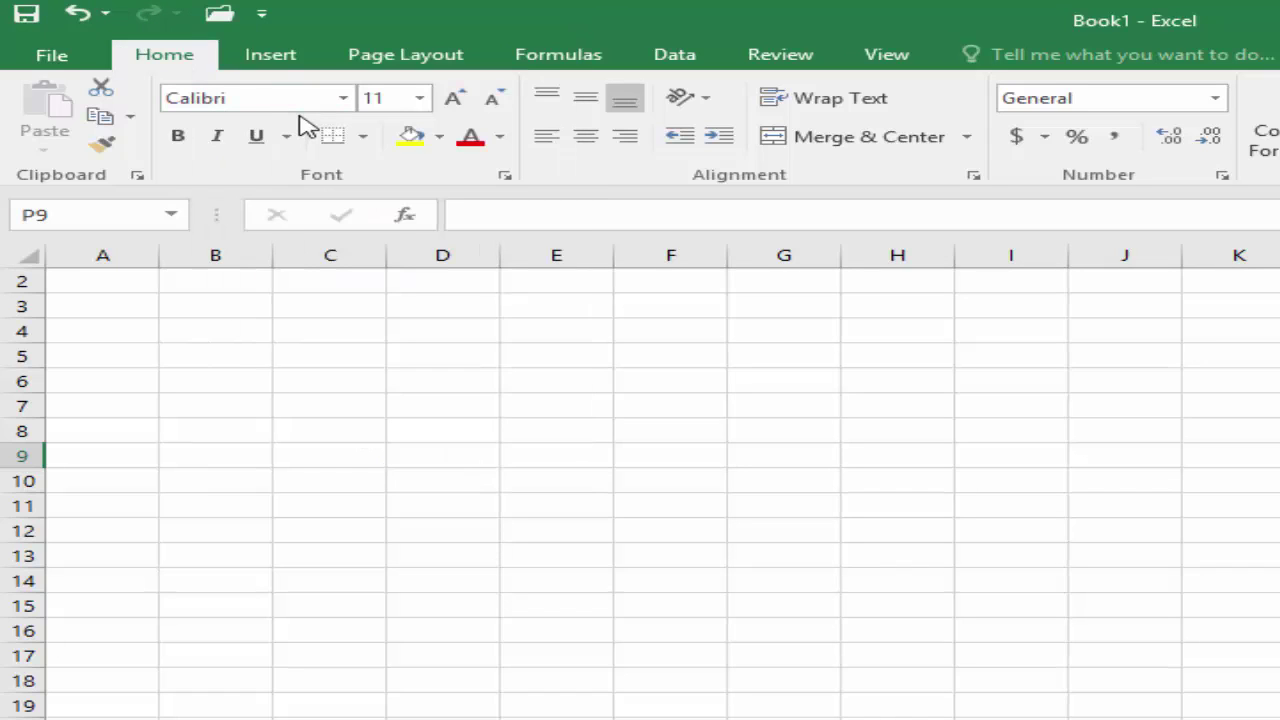
{"action": "left_click", "coordinate": [52, 57]}
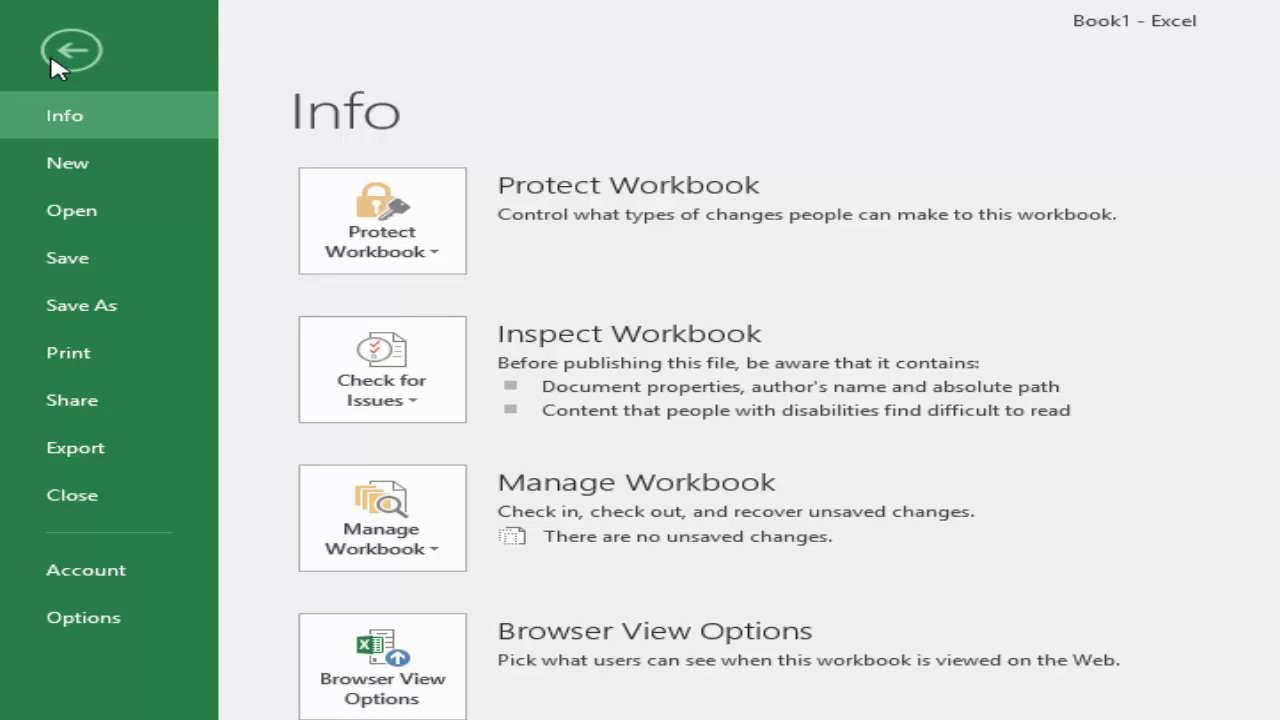
{"action": "left_click", "coordinate": [52, 58]}
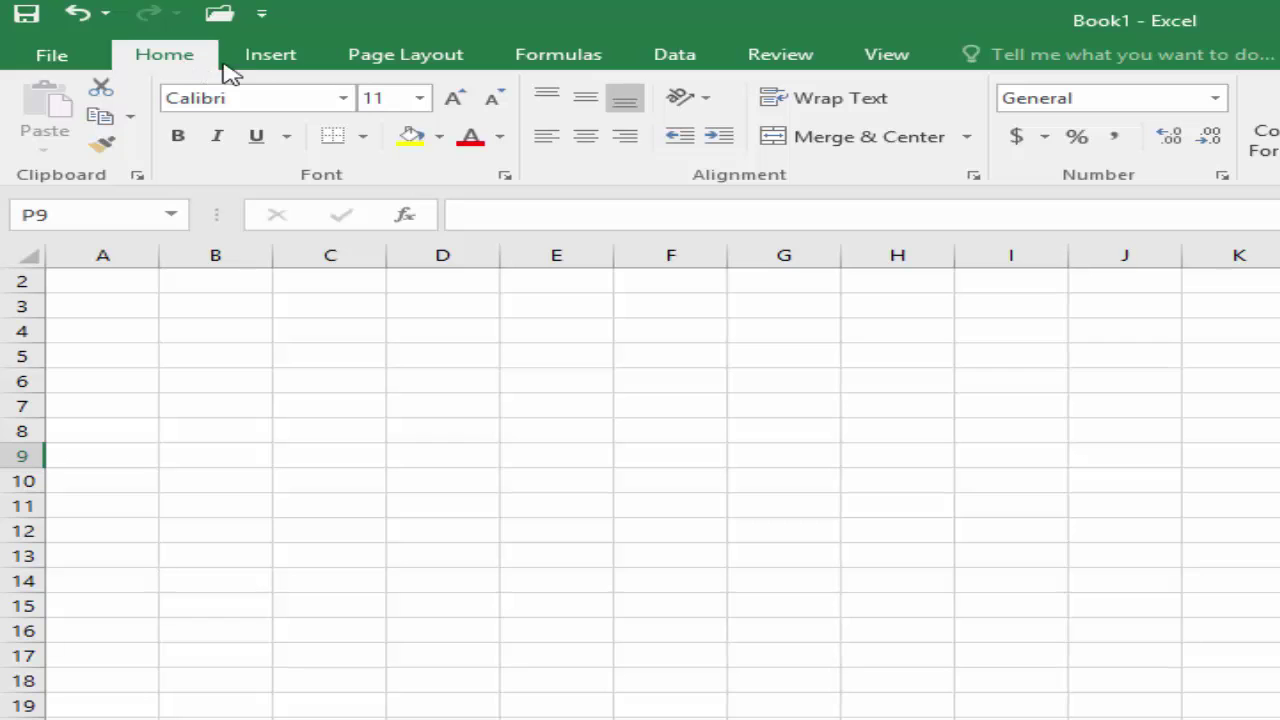
{"action": "left_click", "coordinate": [276, 56]}
{"action": "left_click", "coordinate": [388, 58]}
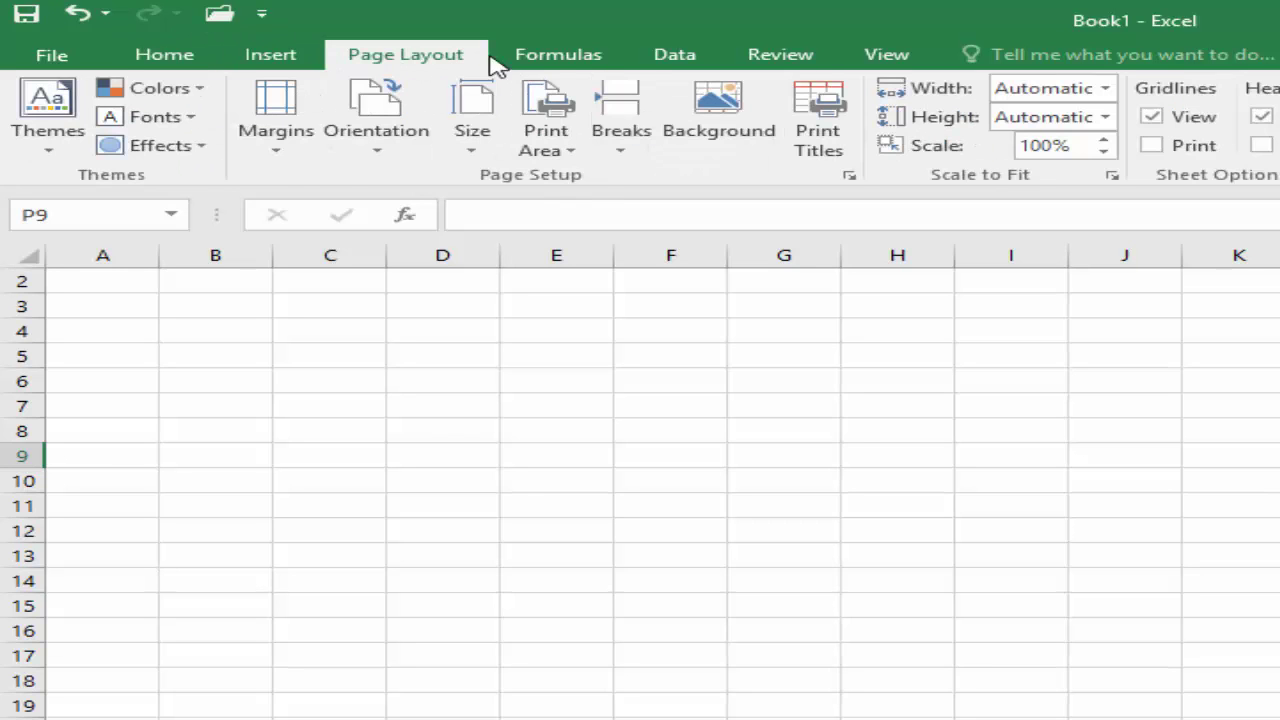
{"action": "left_click", "coordinate": [571, 58]}
{"action": "left_click", "coordinate": [684, 56]}
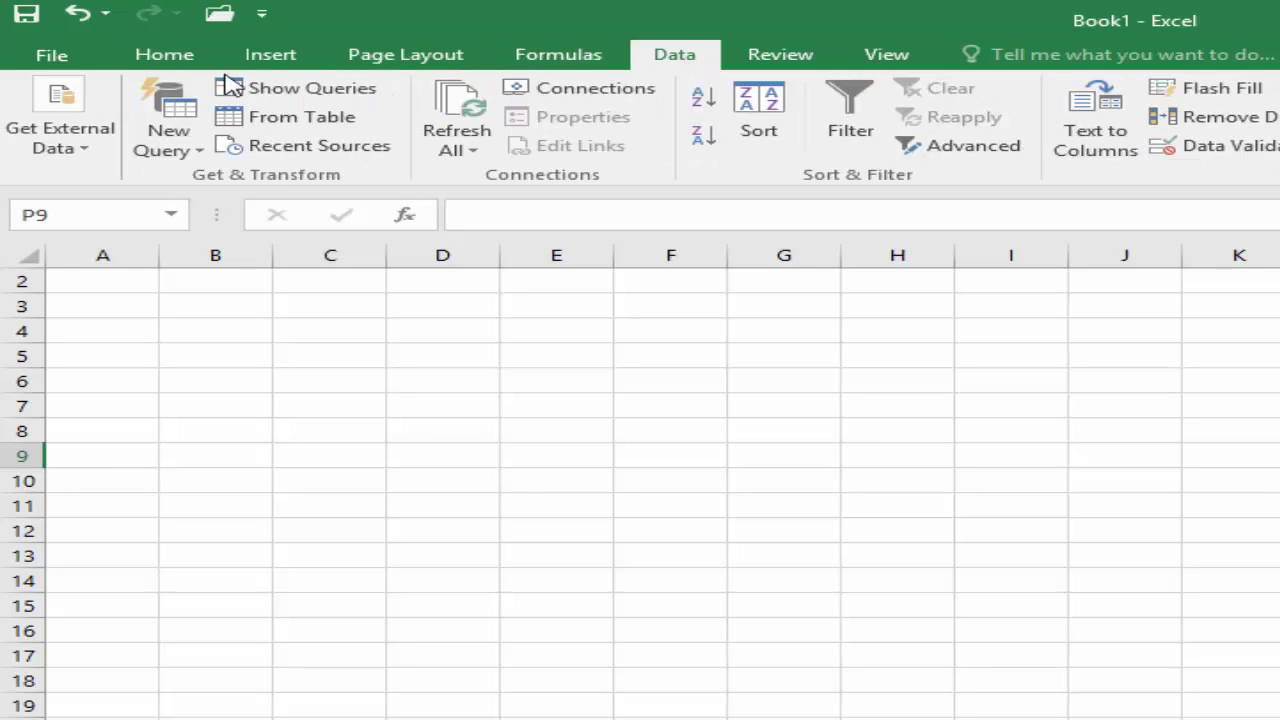
{"action": "left_click", "coordinate": [163, 58]}
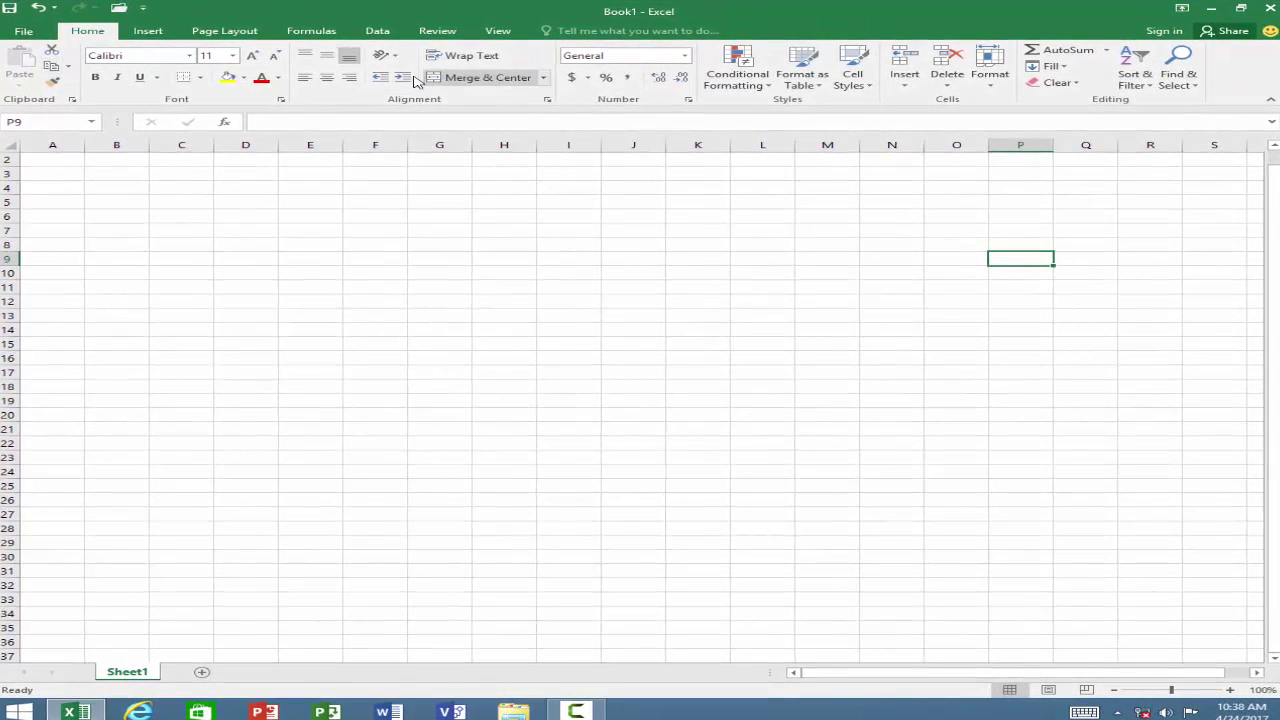
{"action": "left_click", "coordinate": [160, 33]}
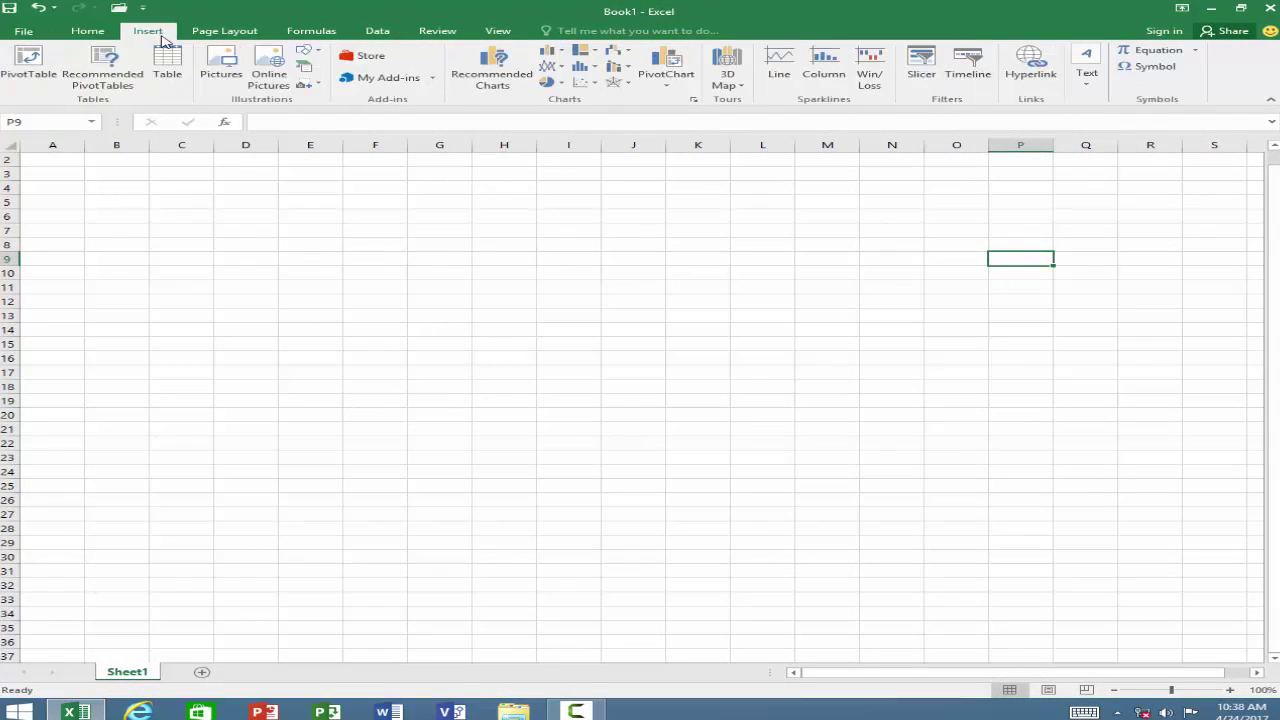
{"action": "left_click", "coordinate": [215, 38]}
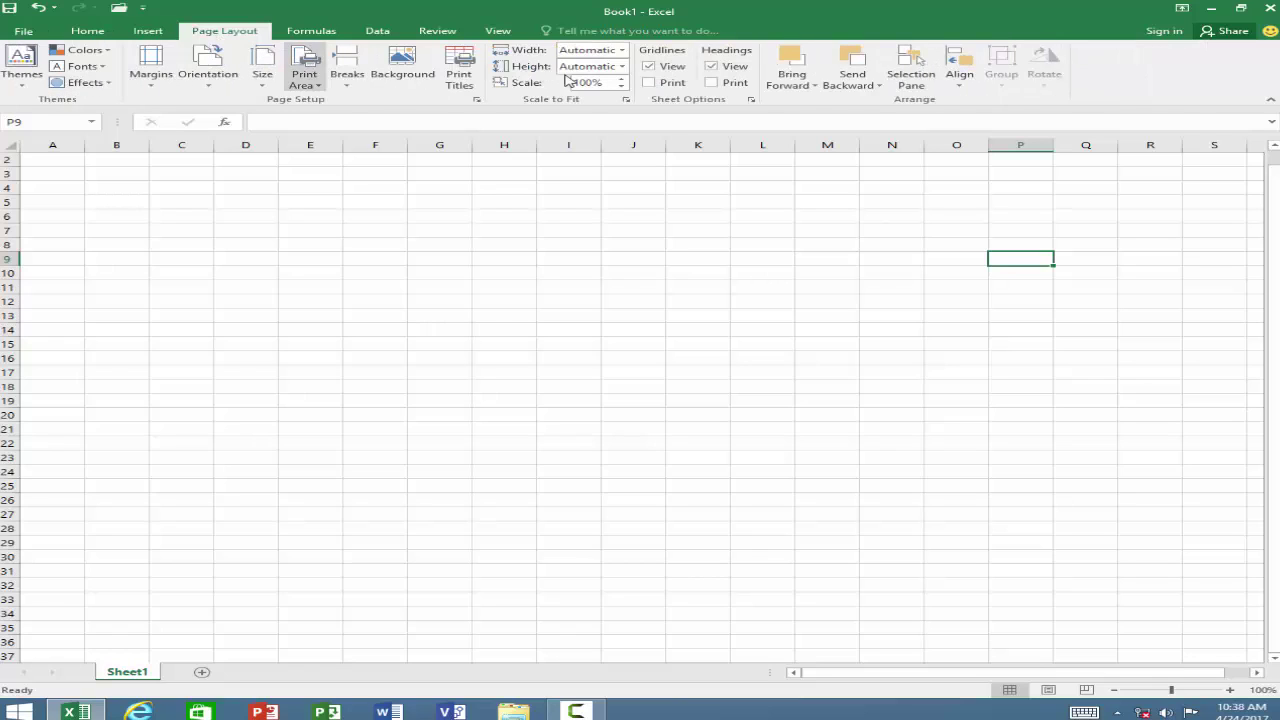
{"action": "left_click", "coordinate": [87, 31]}
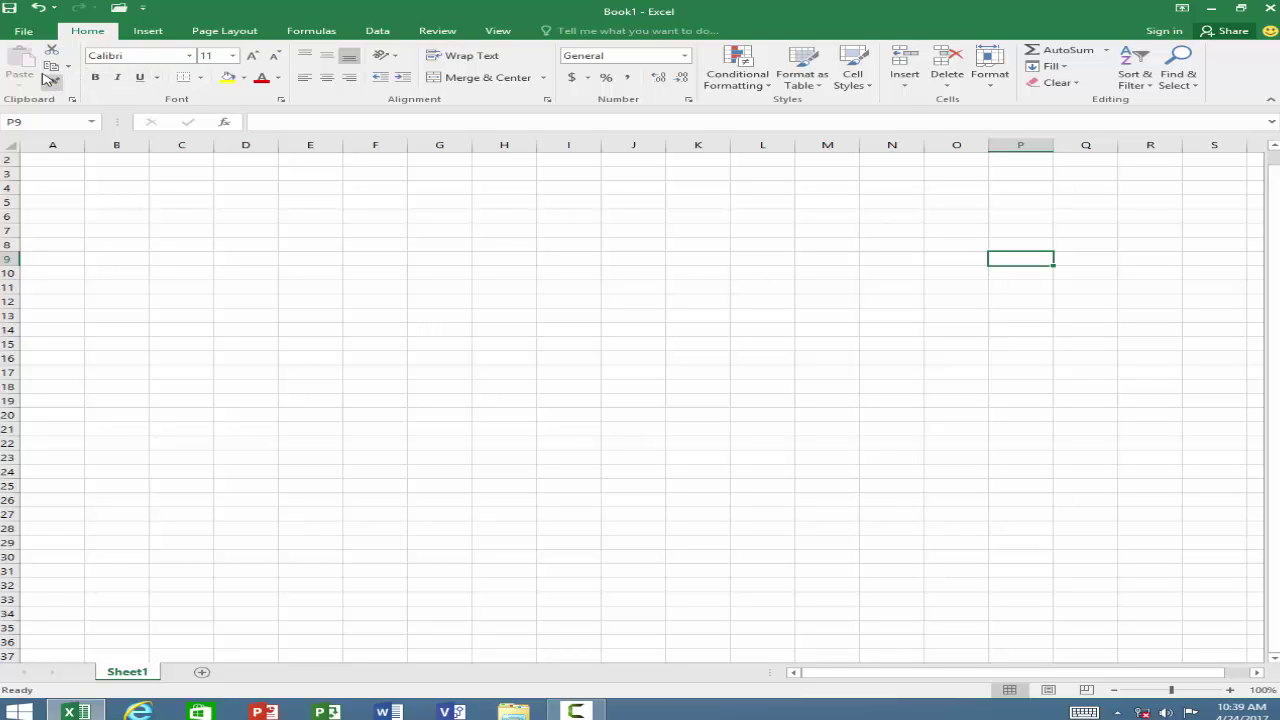
- Select D5, check its address in the Name Box, select E5, then drag over A2:L26
{"action": "left_click", "coordinate": [237, 204]}
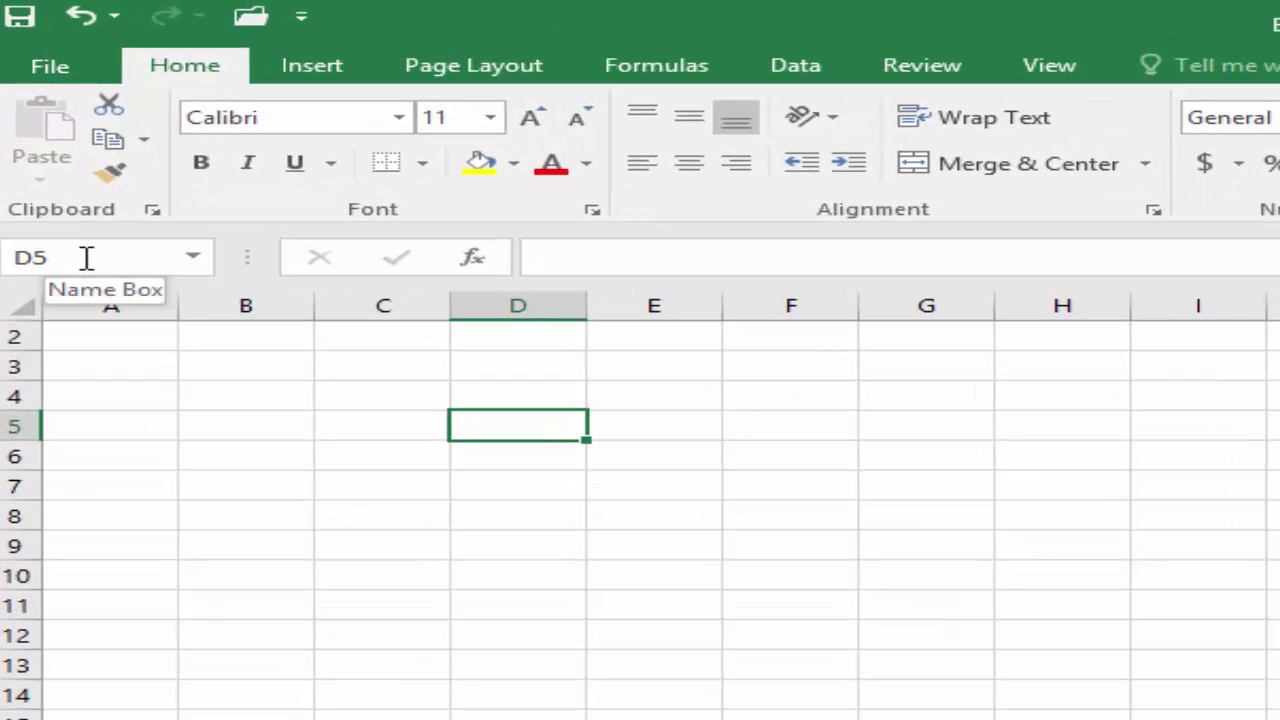
{"action": "left_click", "coordinate": [87, 257]}
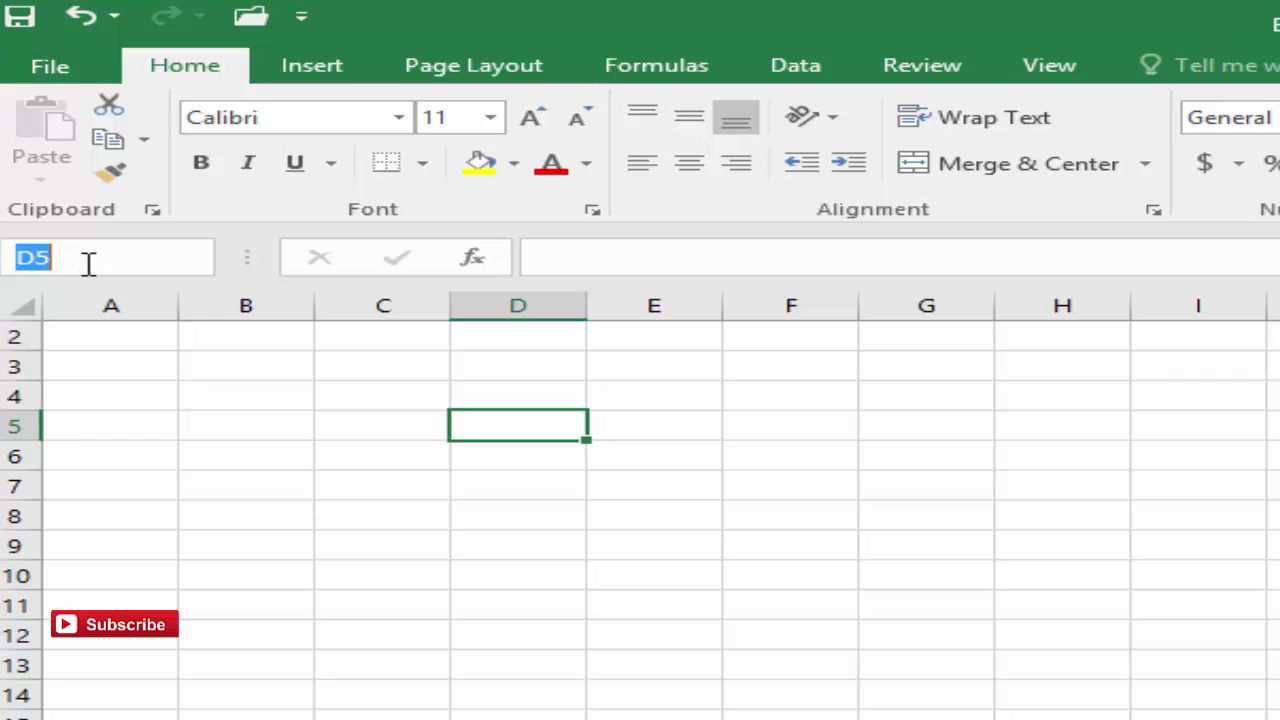
{"action": "left_click", "coordinate": [716, 420]}
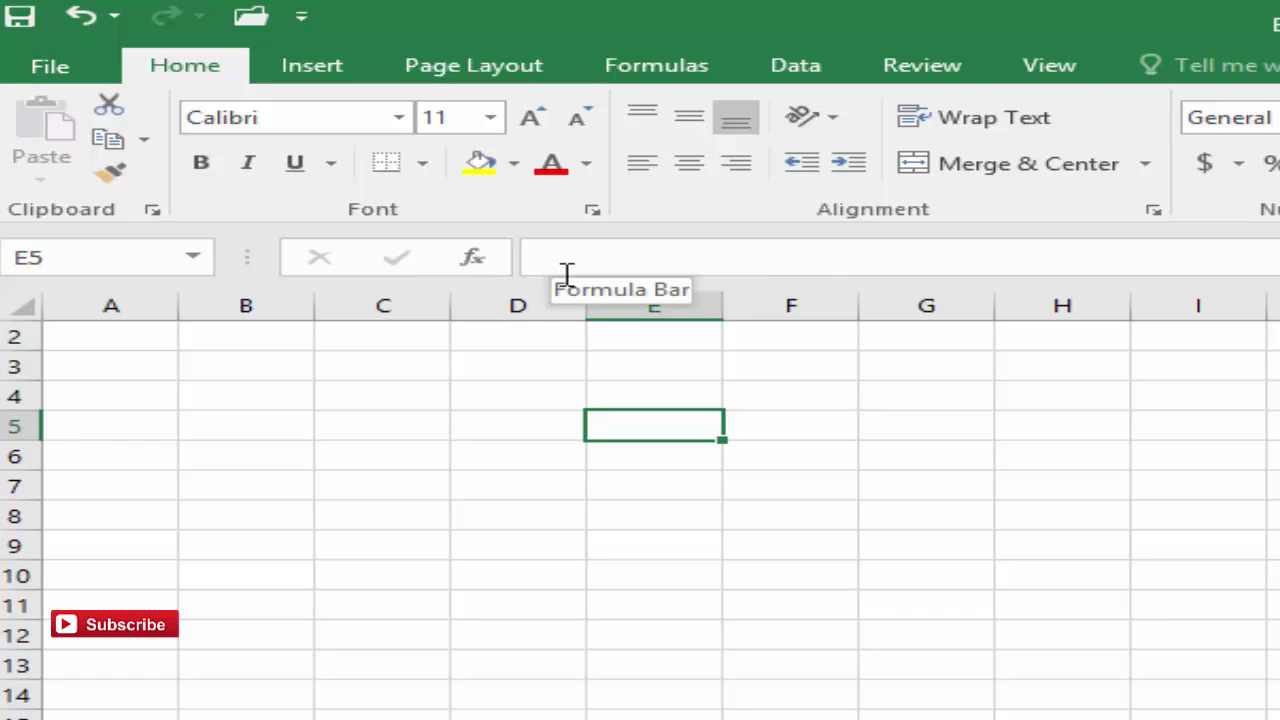
{"action": "left_click", "coordinate": [429, 494]}
{"action": "mouse_move", "coordinate": [120, 345]}
{"action": "left_mouse_down"}
{"action": "mouse_move", "coordinate": [802, 639]}
{"action": "mouse_move", "coordinate": [1039, 684]}
{"action": "left_mouse_up"}
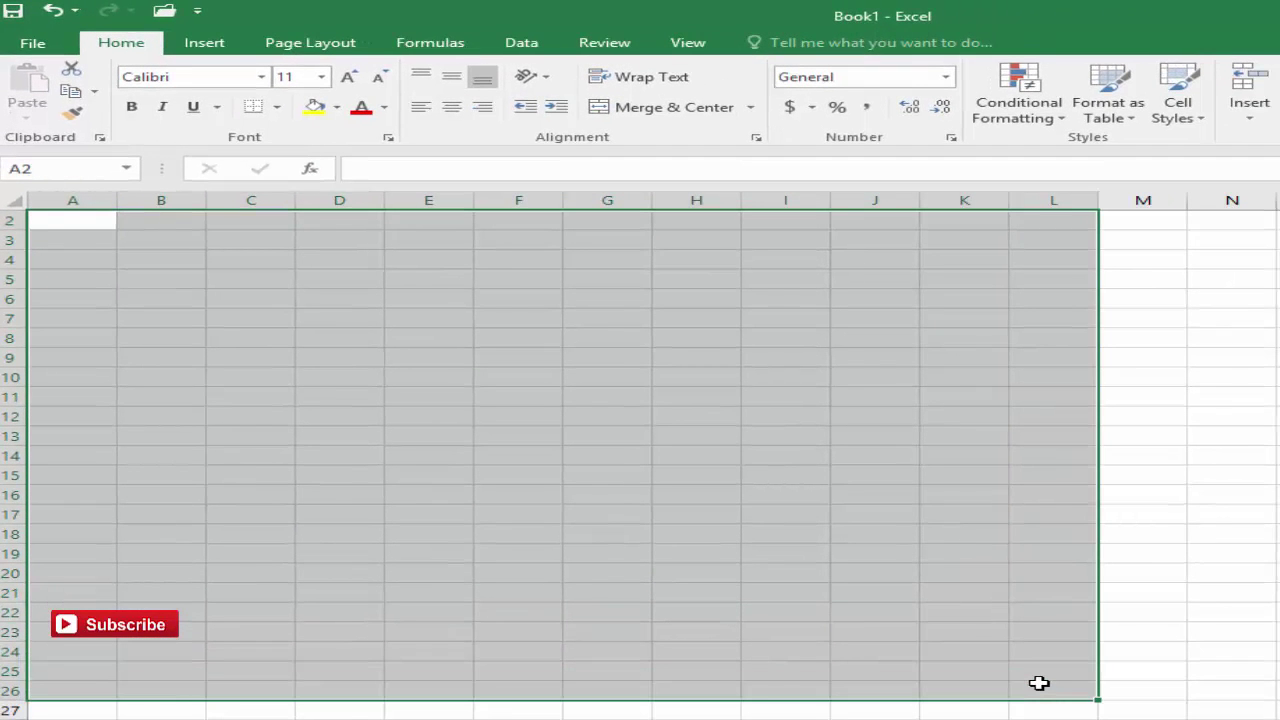
- Select G16 to clear the range, then select columns D, C and B in turn
{"action": "left_click", "coordinate": [640, 497]}
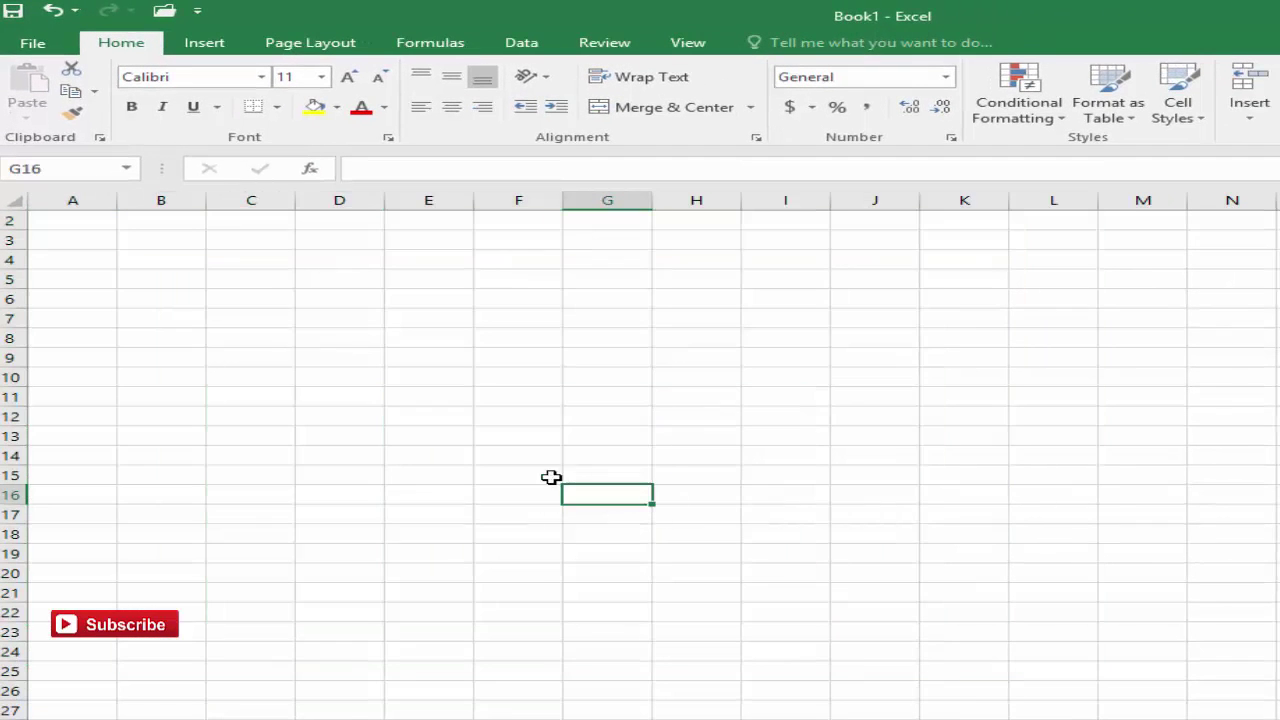
{"action": "left_click", "coordinate": [337, 198]}
{"action": "left_click", "coordinate": [253, 192]}
{"action": "left_click", "coordinate": [149, 163]}
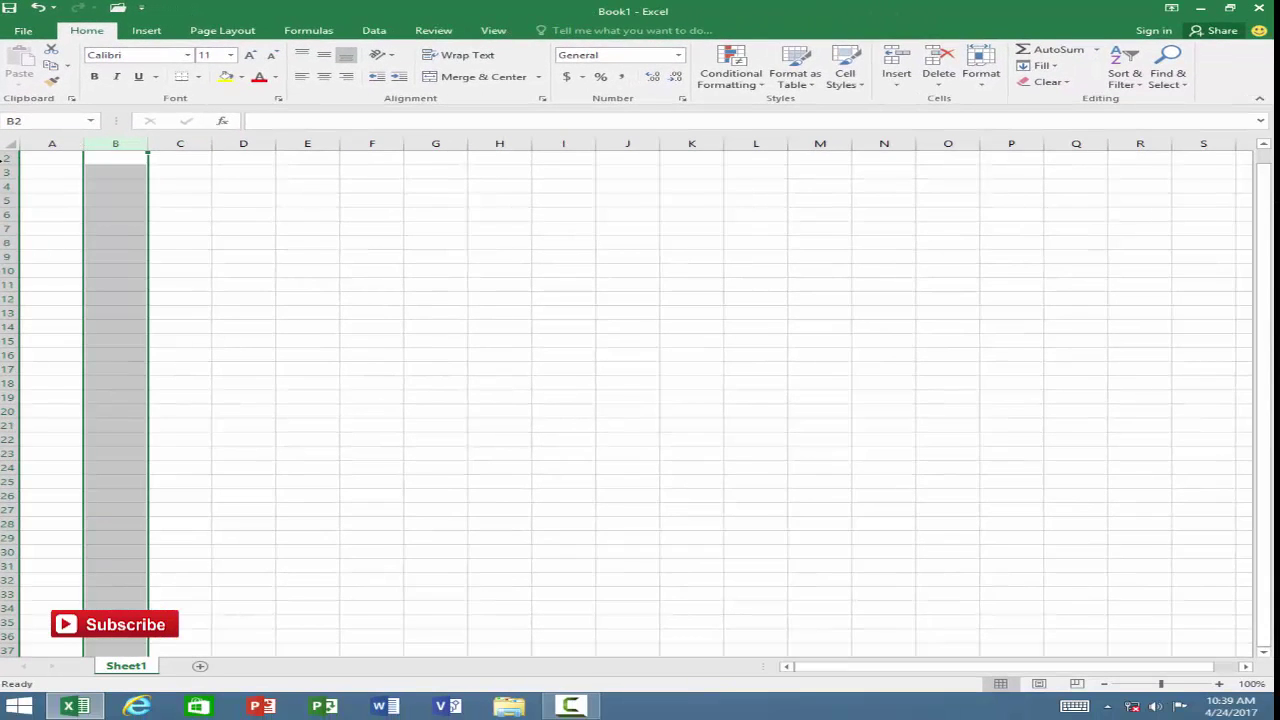
- Select cell A1, then the whole of row 1, and finish with only F7 selected
{"action": "left_click", "coordinate": [40, 168]}
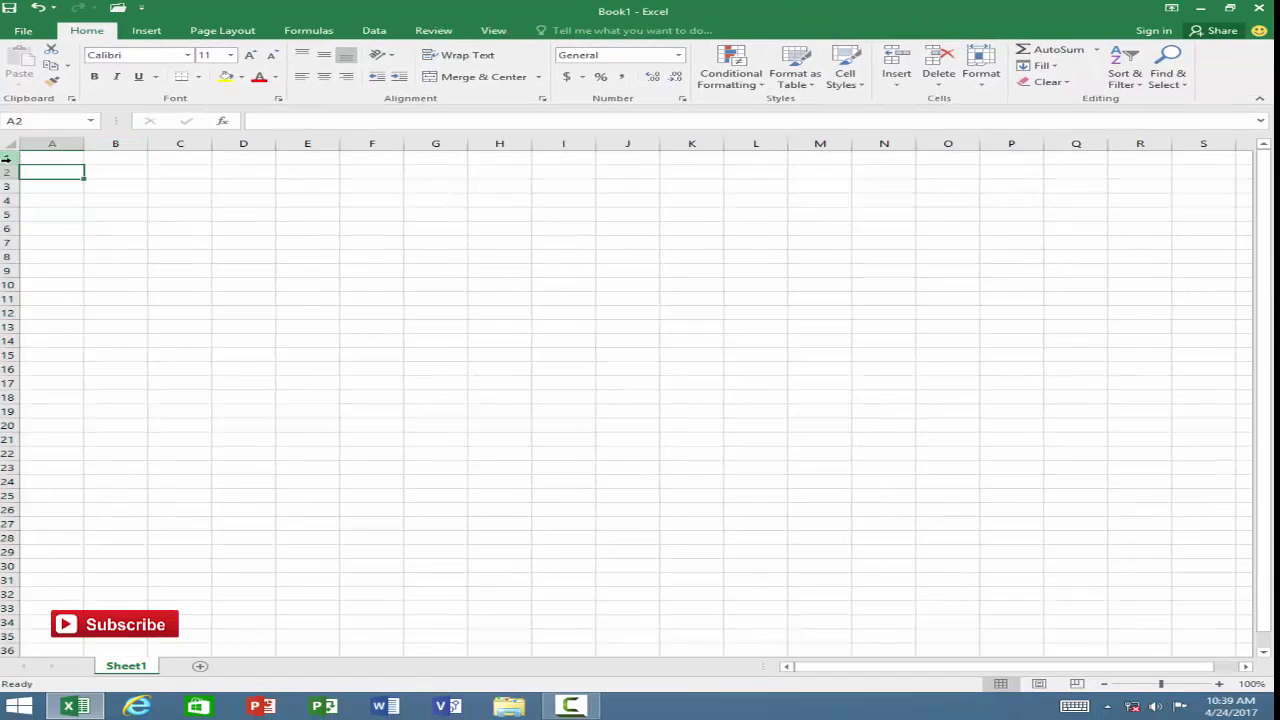
{"action": "left_click", "coordinate": [8, 160]}
{"action": "left_click", "coordinate": [9, 207]}
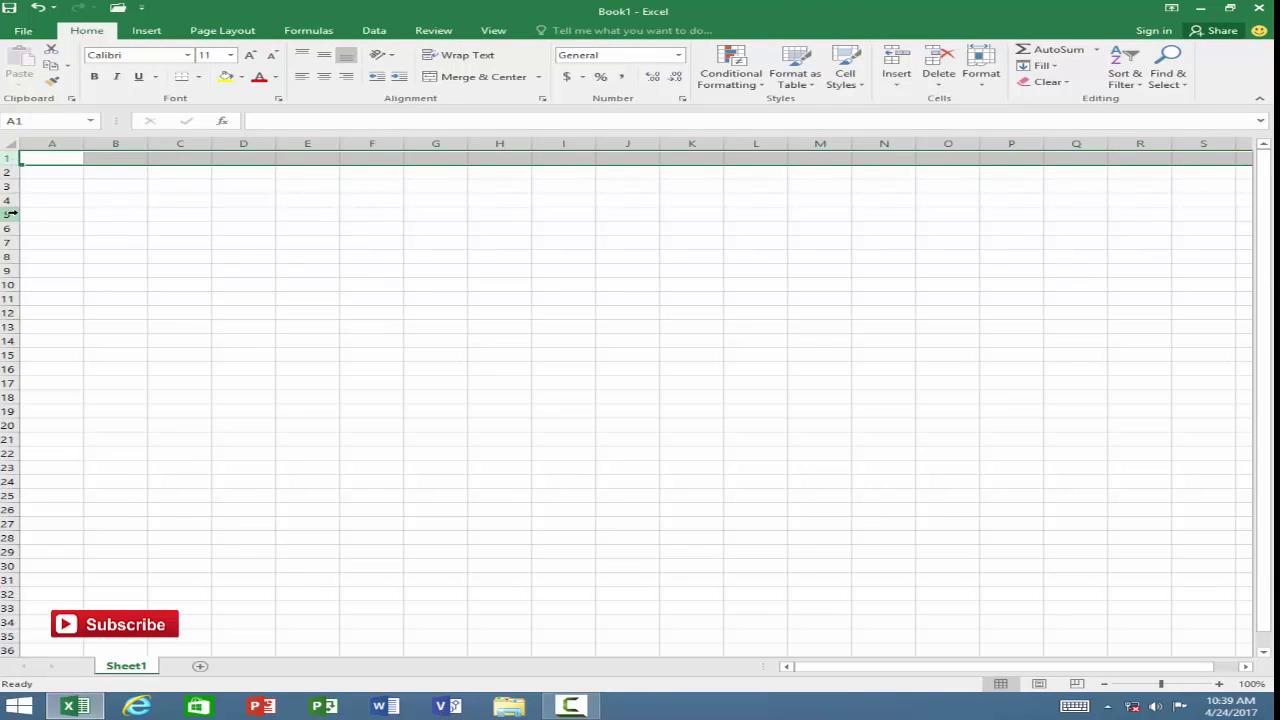
{"action": "left_click", "coordinate": [363, 240]}
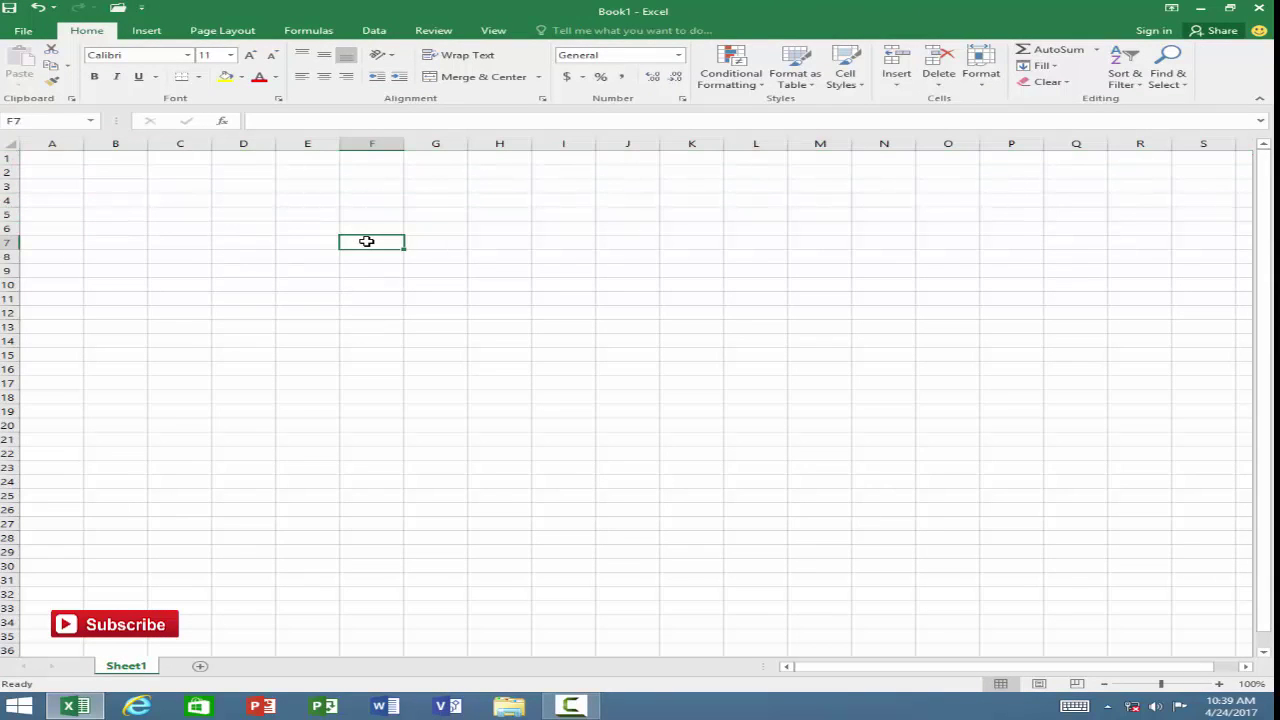
{"action": "left_click_drag", "start_coordinate": [1265, 180], "coordinate": [1265, 190]}
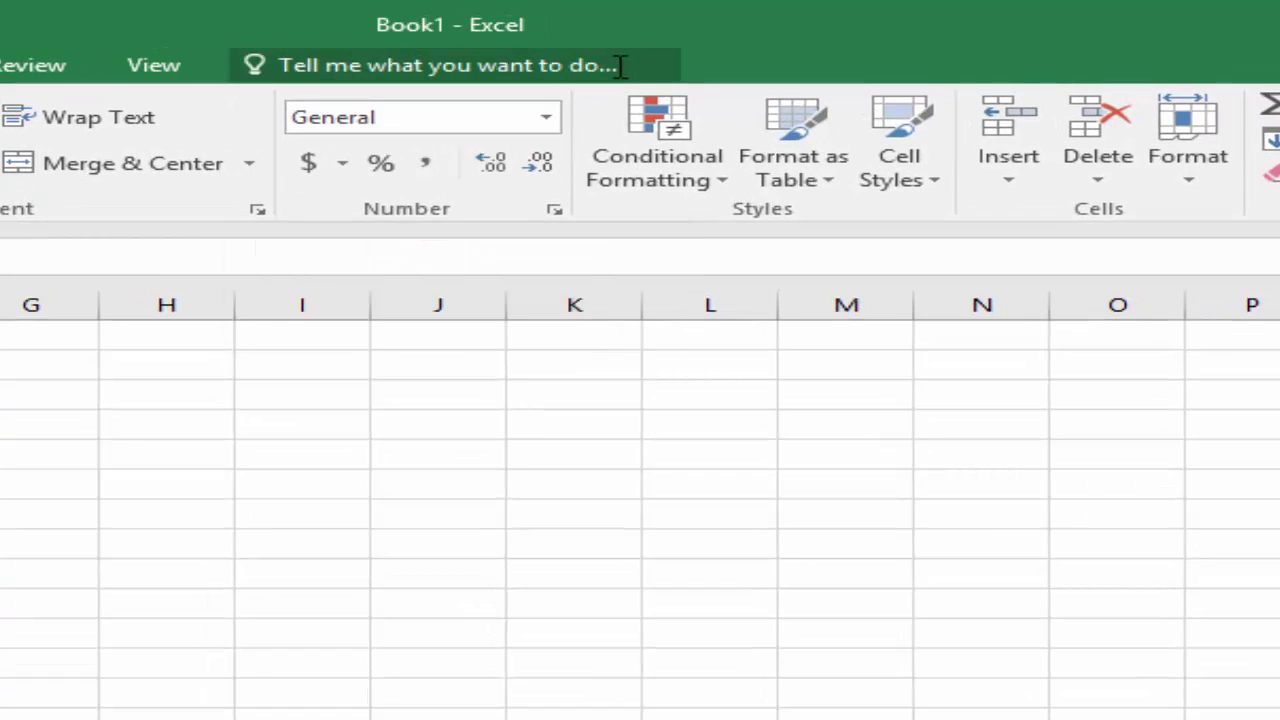
- Search 'bold' in the Tell Me box and apply Bold to the current cell
{"action": "left_click", "coordinate": [620, 66]}
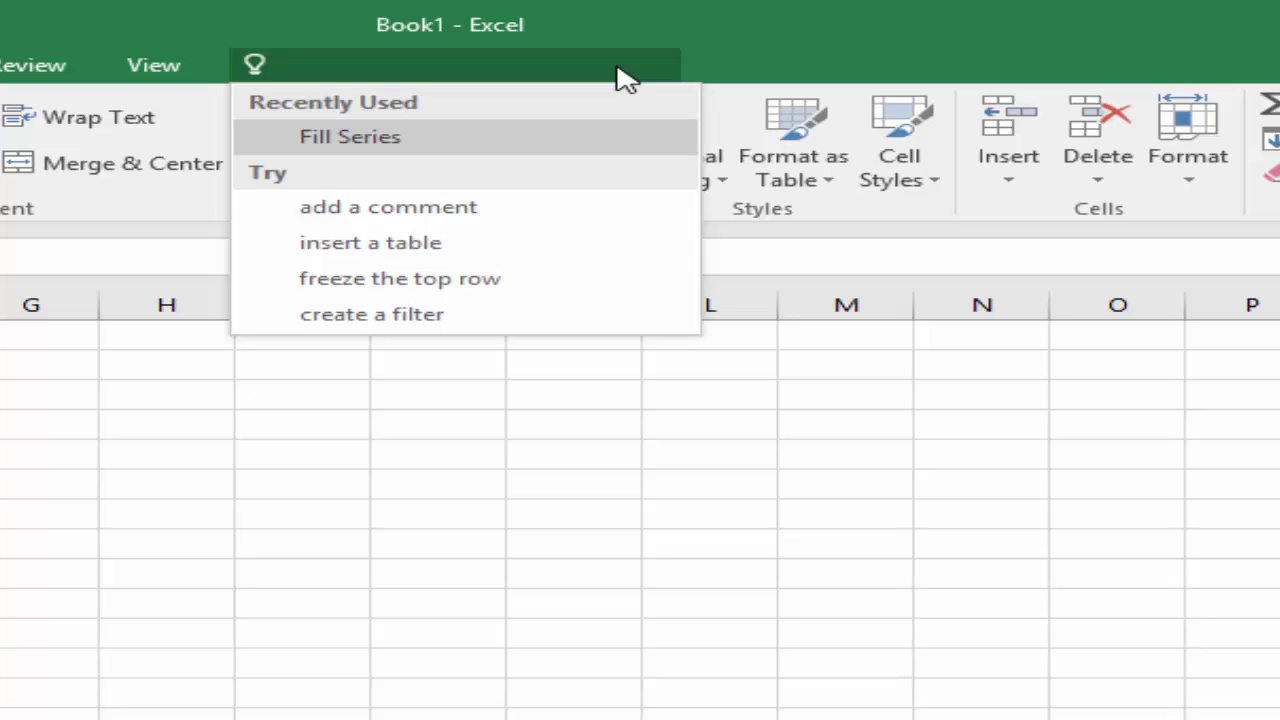
{"action": "type", "text": "bo"}
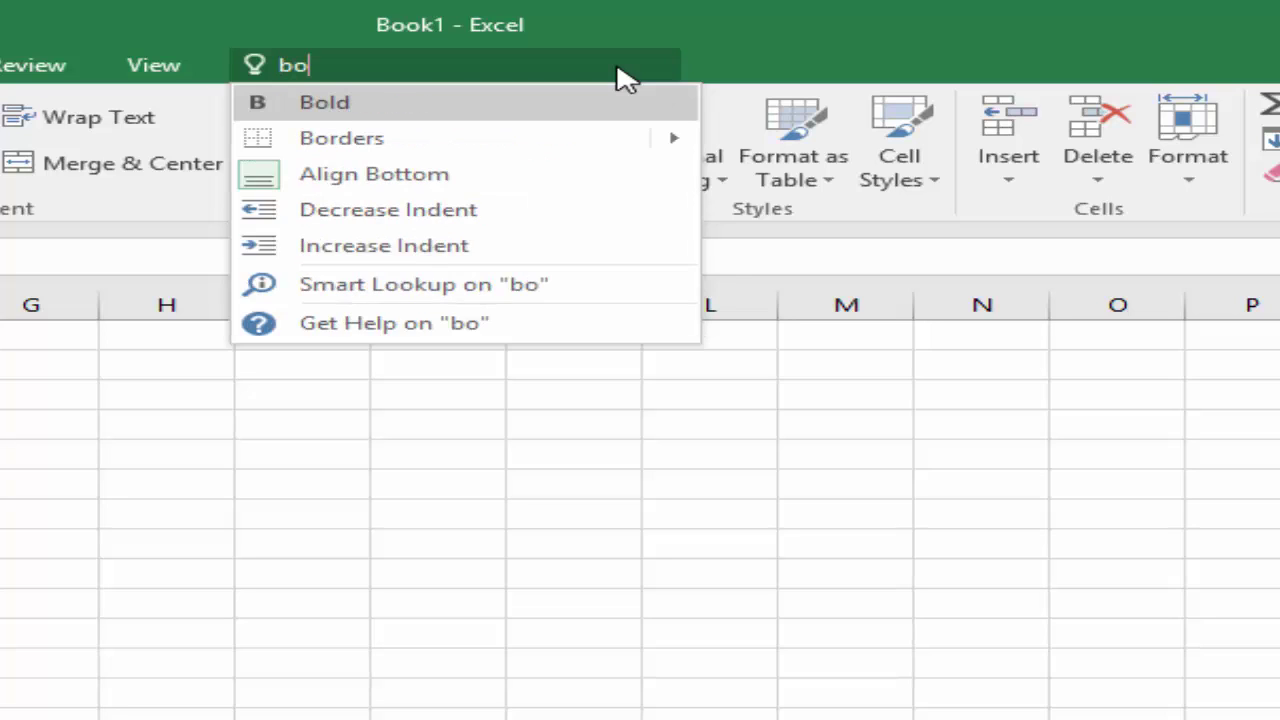
{"action": "type", "text": "ld"}
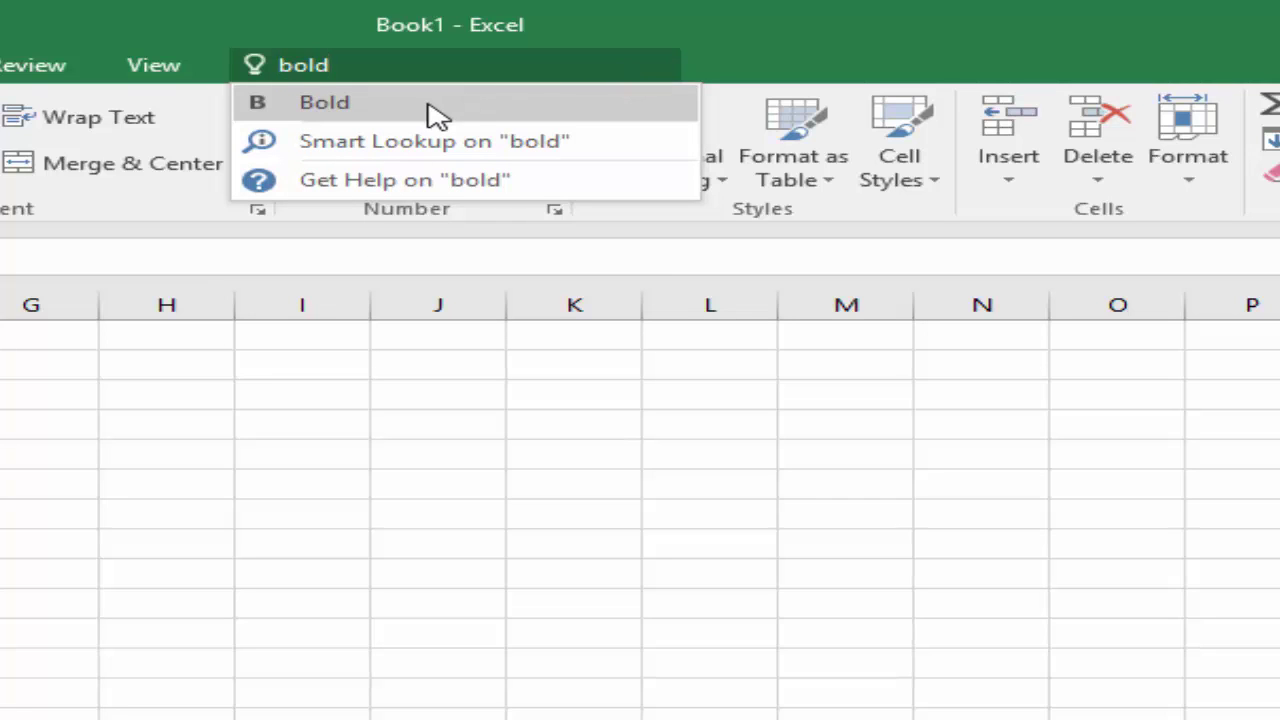
{"action": "left_click", "coordinate": [437, 115]}
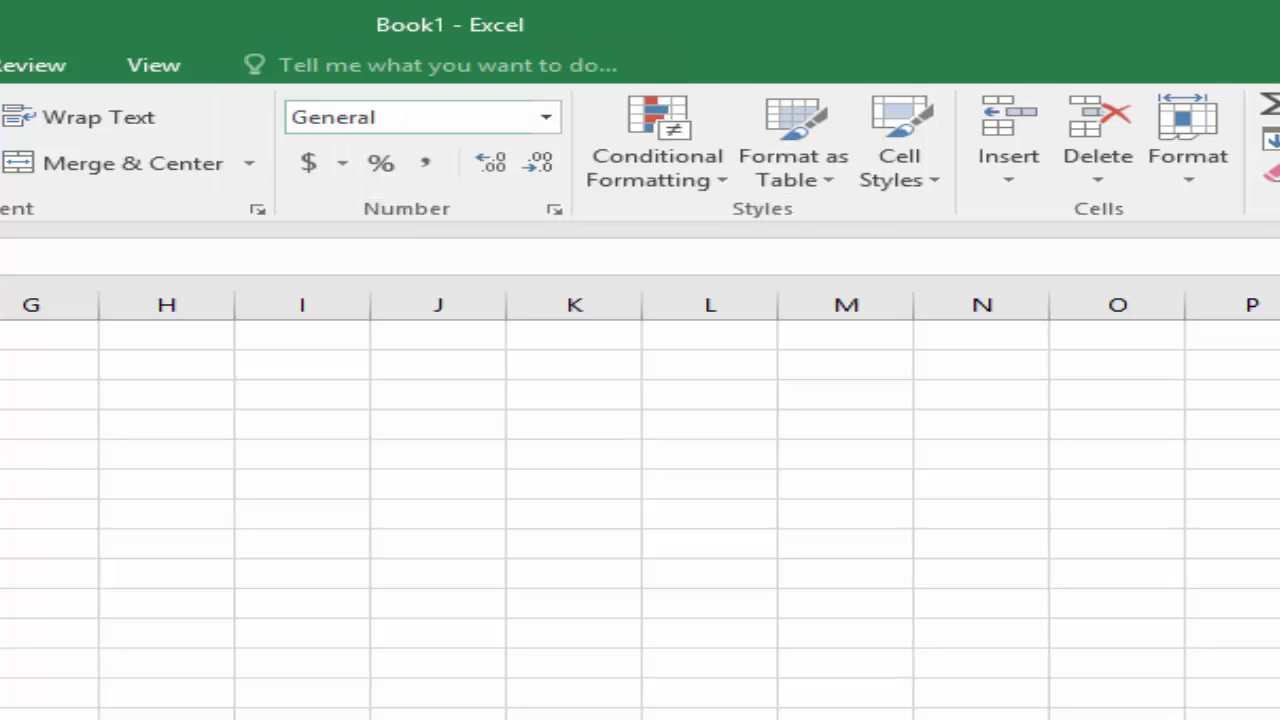